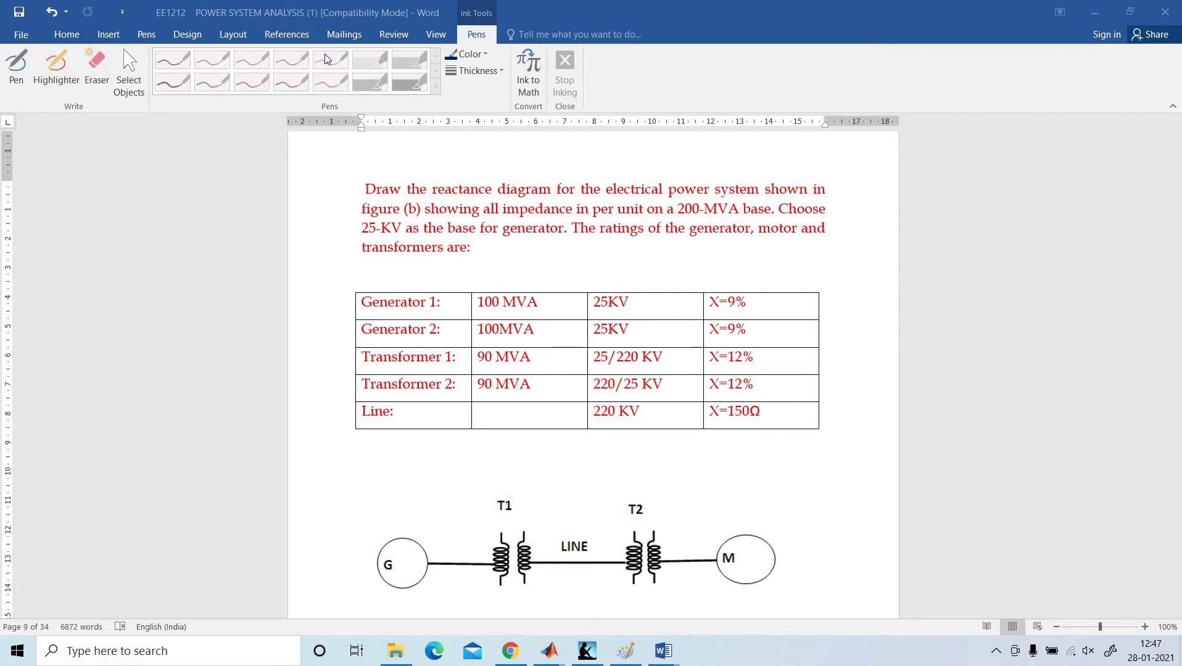
Set the Word ink pen colour to red, then change it to dark blue.
{"action": "left_click", "coordinate": [919, 214]}
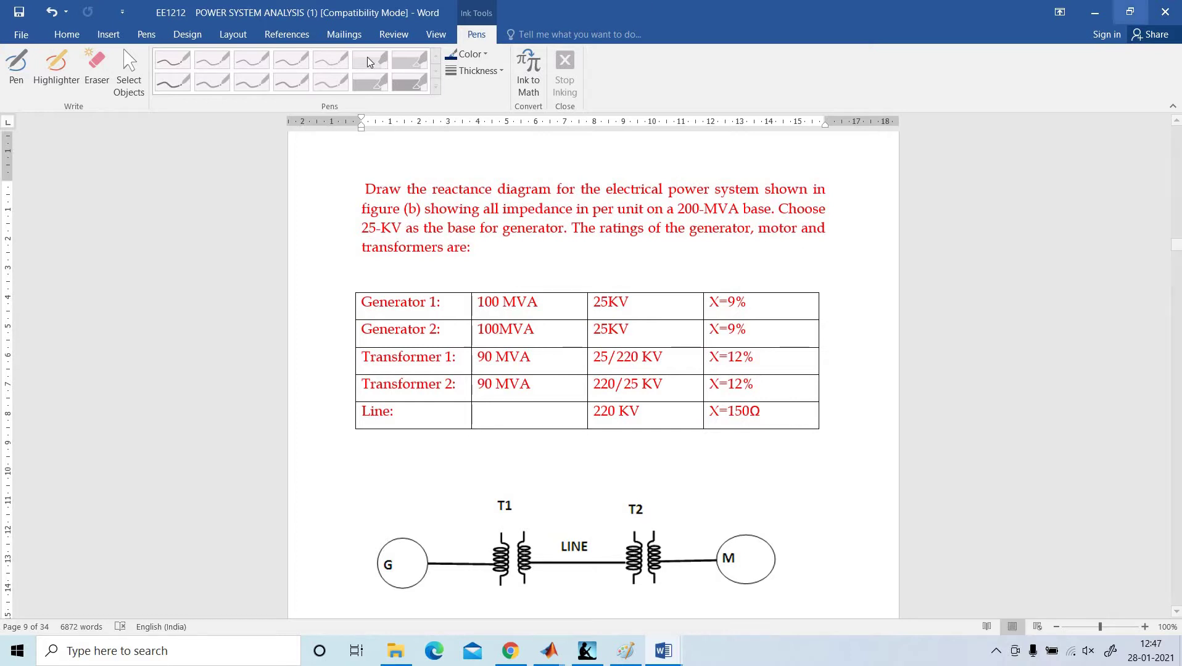
{"action": "left_click", "coordinate": [461, 58]}
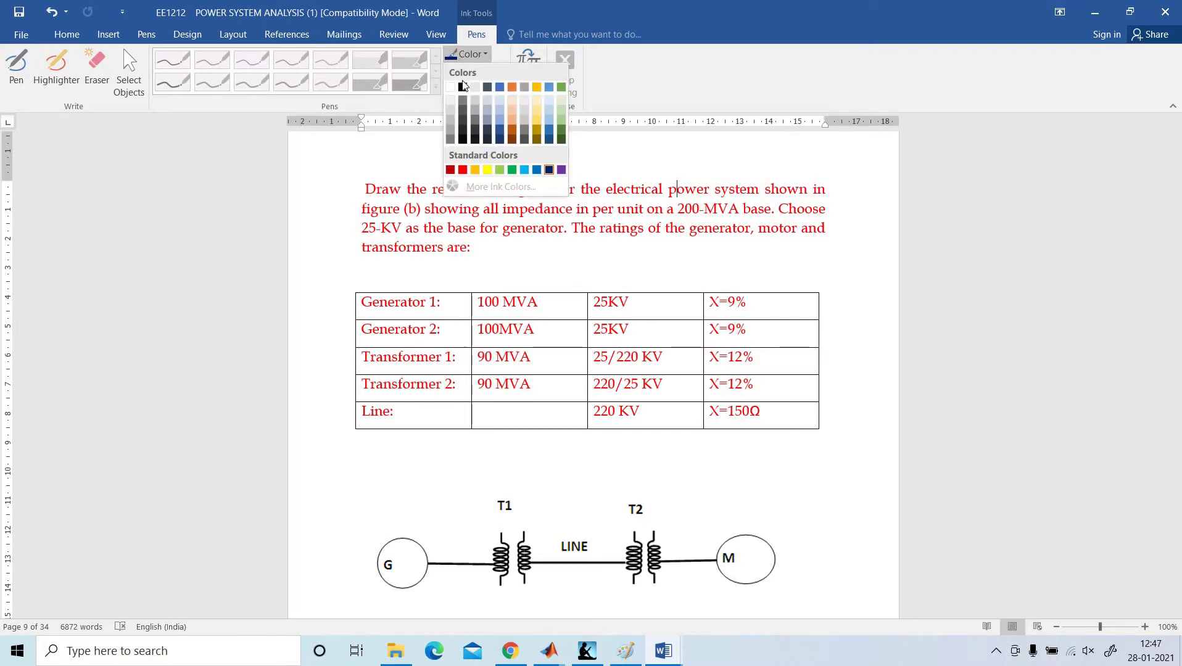
{"action": "left_click", "coordinate": [462, 170]}
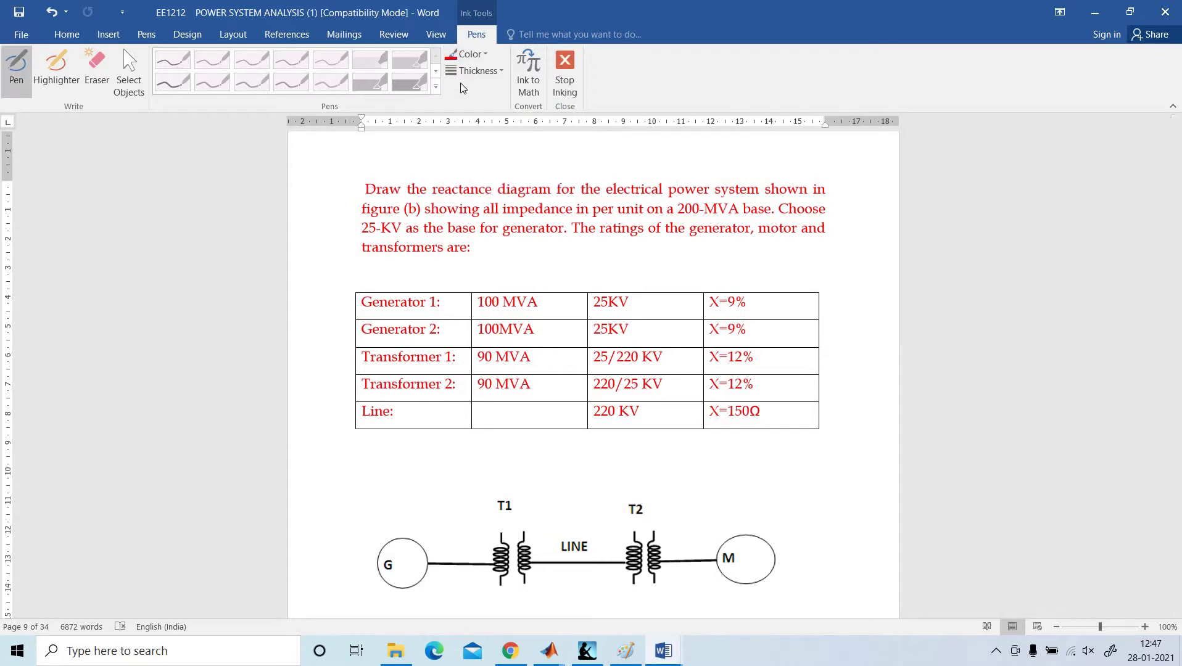
{"action": "left_click", "coordinate": [468, 57]}
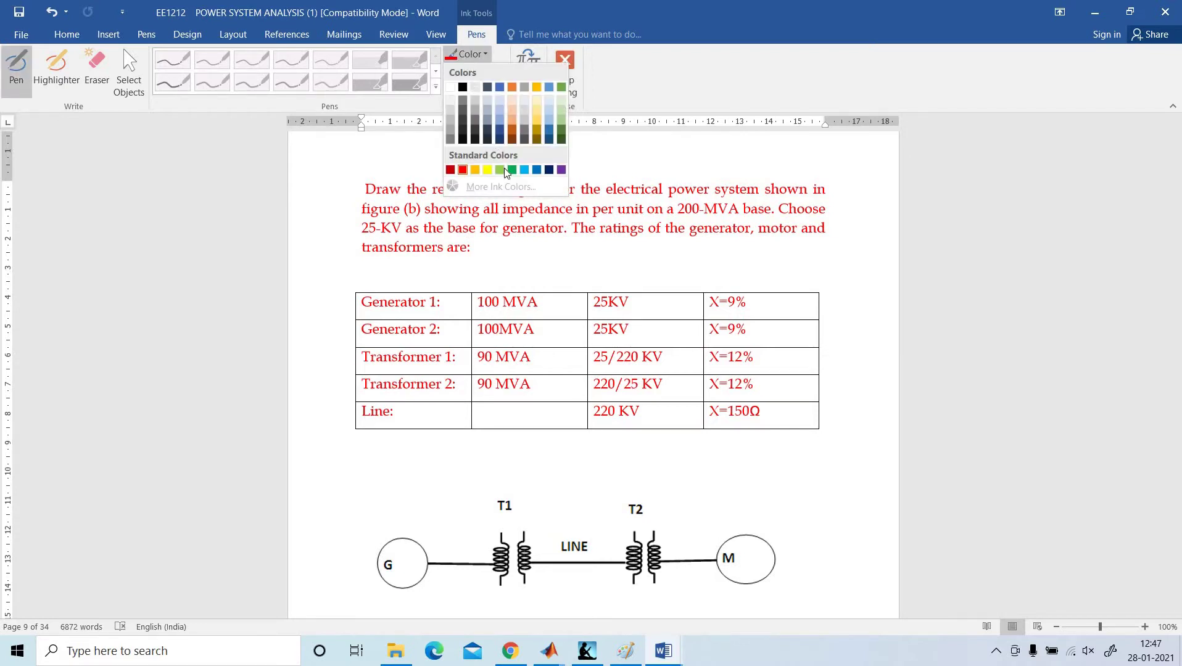
{"action": "left_click", "coordinate": [501, 140]}
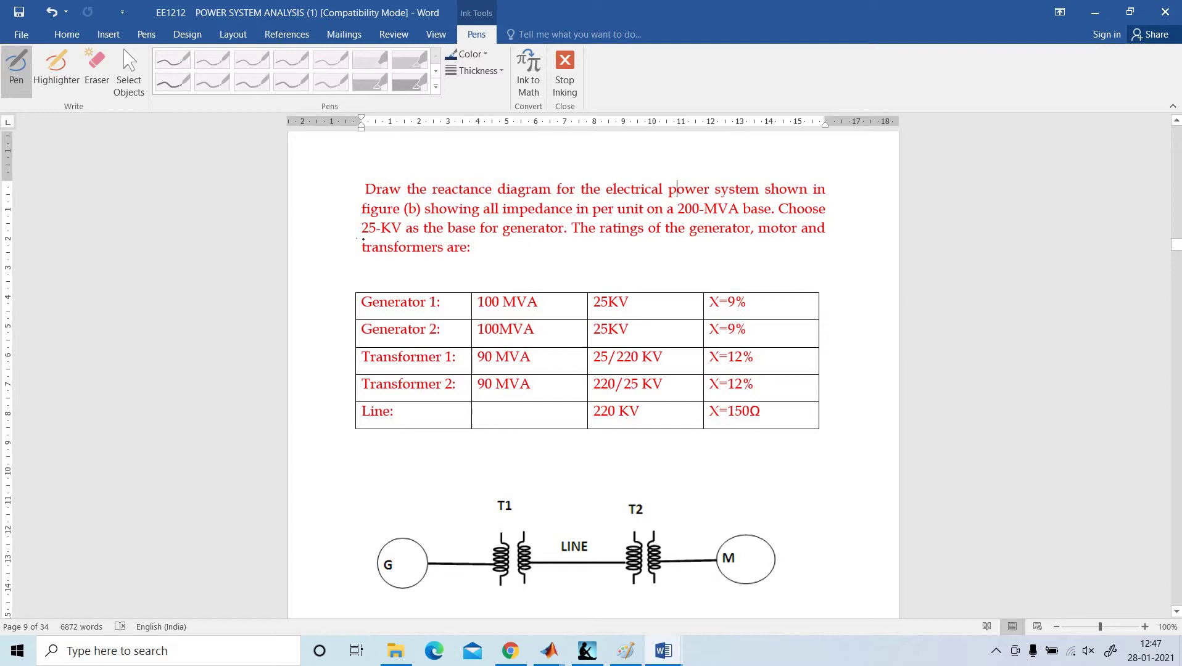
Draw ink underlines beneath "25-KV" and "200-MVA" in the problem paragraph.
{"action": "left_click_drag", "start_coordinate": [358, 239], "coordinate": [395, 239]}
{"action": "left_click_drag", "start_coordinate": [674, 218], "coordinate": [734, 218]}
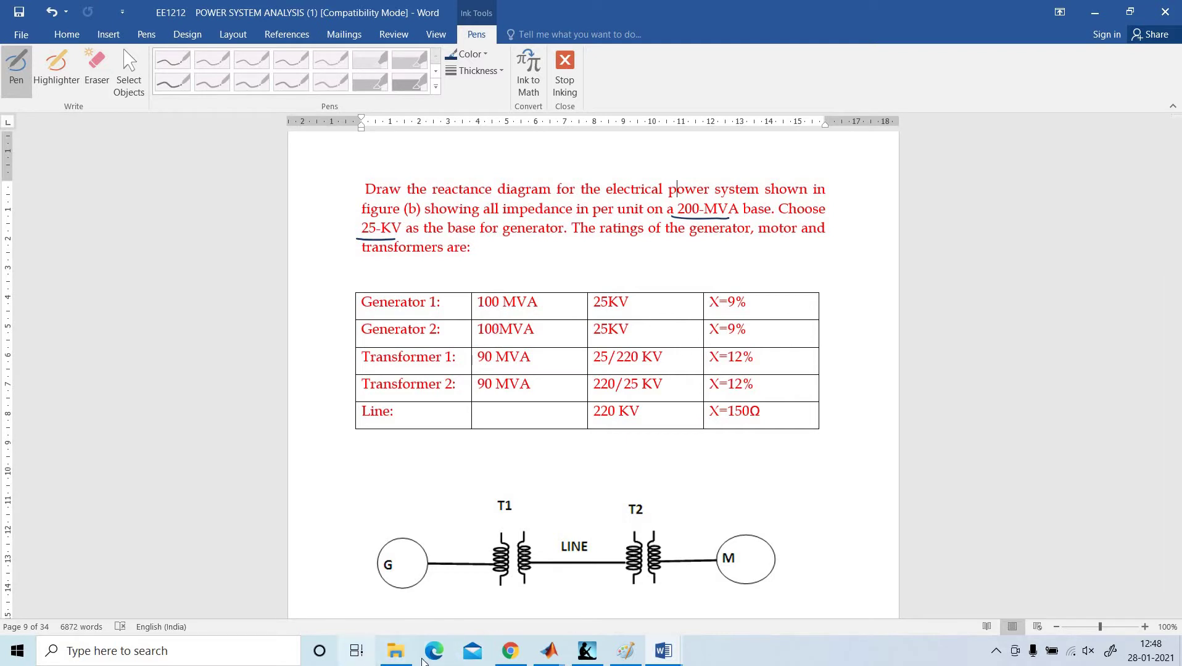
{"action": "mouse_move", "coordinate": [548, 650]}
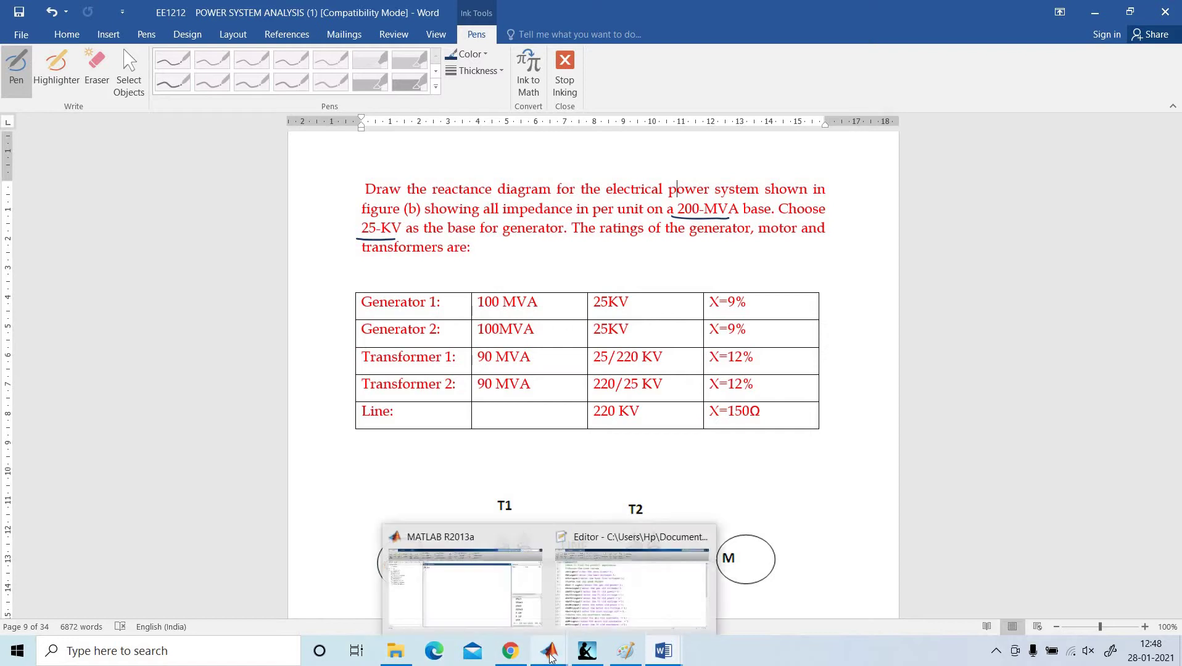
Switch to MATLAB, create a new blank script, and show the puimpedance.m code.
{"action": "left_click", "coordinate": [499, 616]}
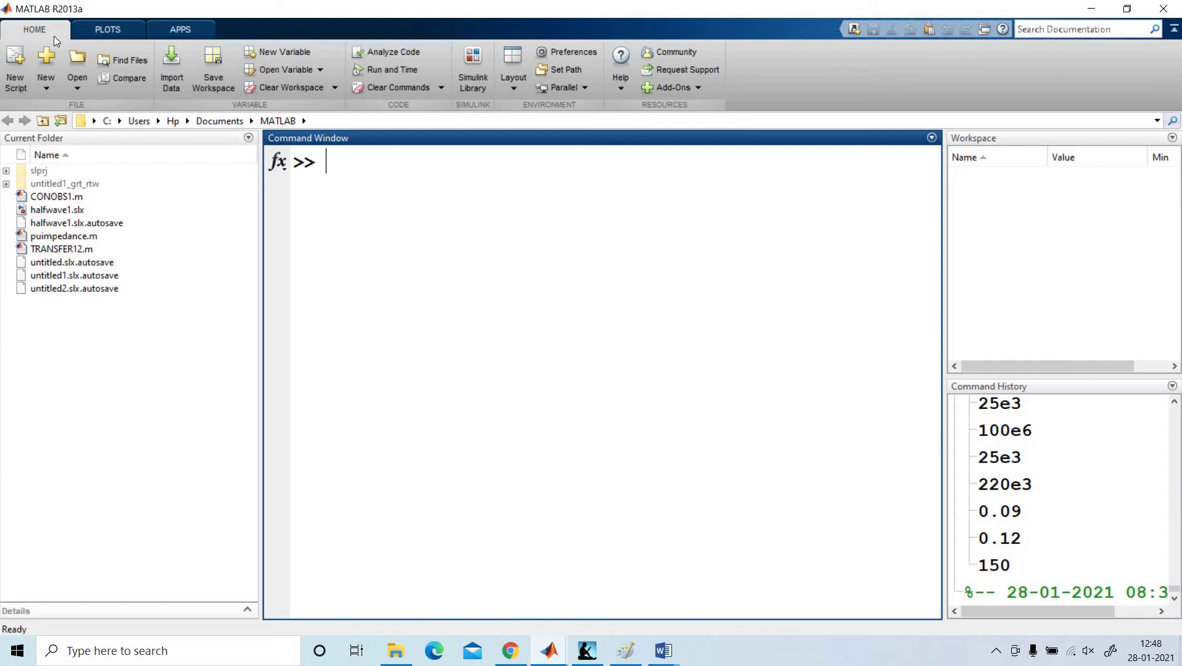
{"action": "left_click", "coordinate": [49, 57]}
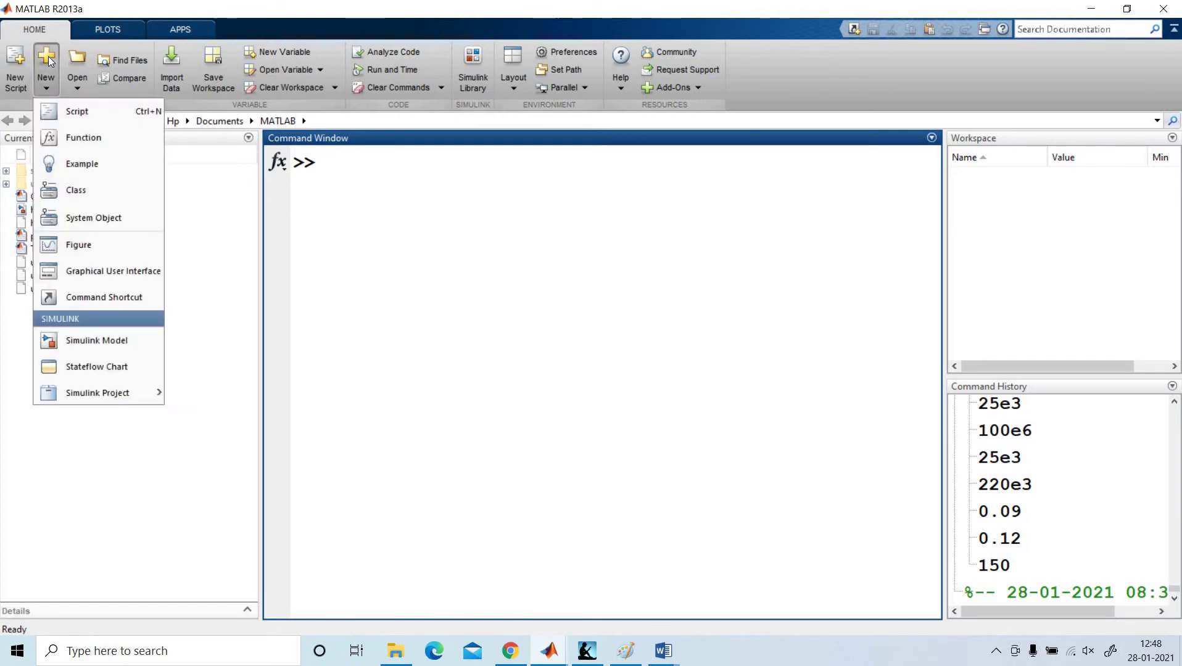
{"action": "left_click", "coordinate": [80, 111]}
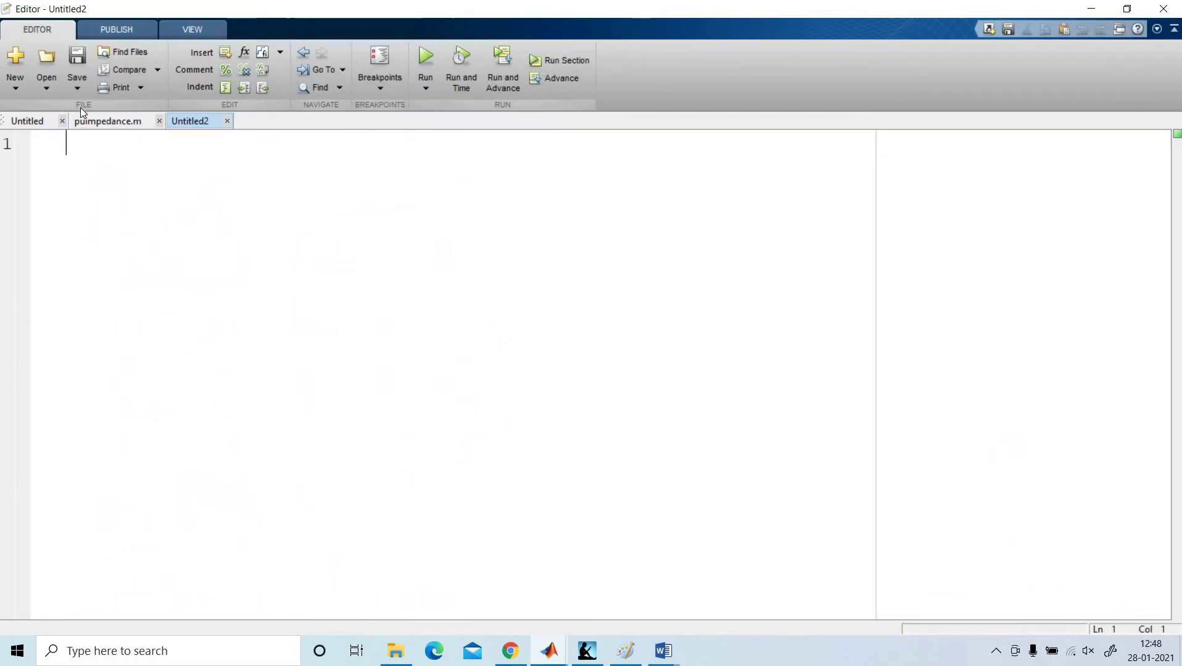
{"action": "left_click", "coordinate": [126, 121]}
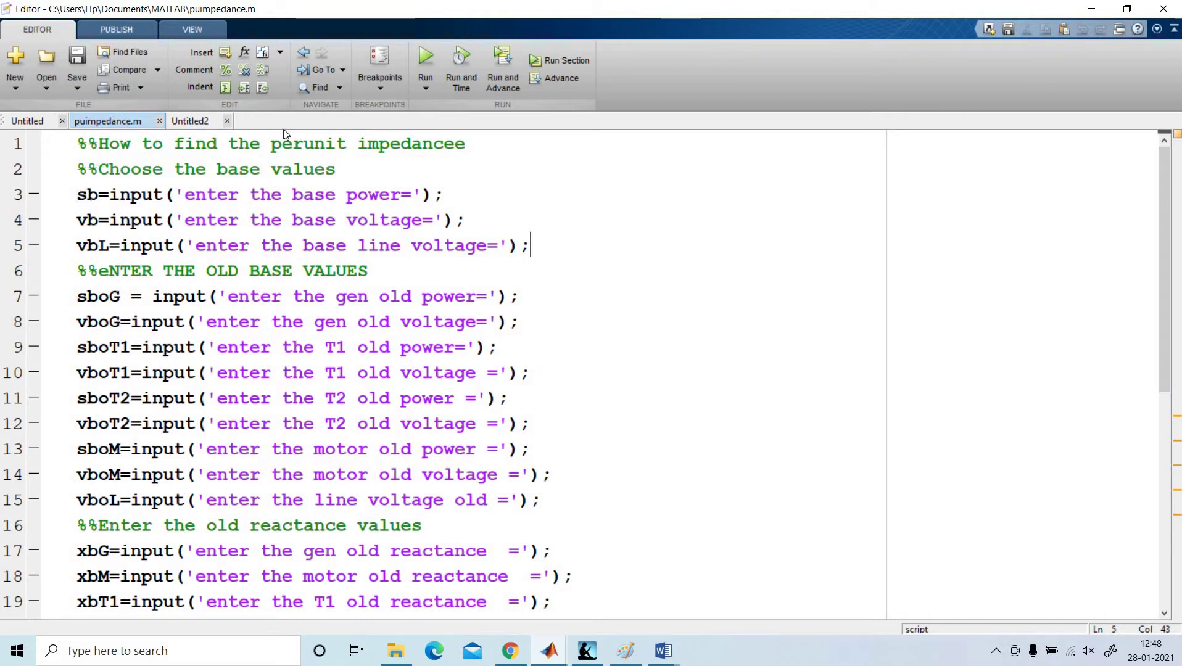
Delete the extra 'e' in line 1's comment, then highlight the generator and T1 rating lines.
{"action": "left_click", "coordinate": [468, 145]}
{"action": "key", "text": "BackSpace"}
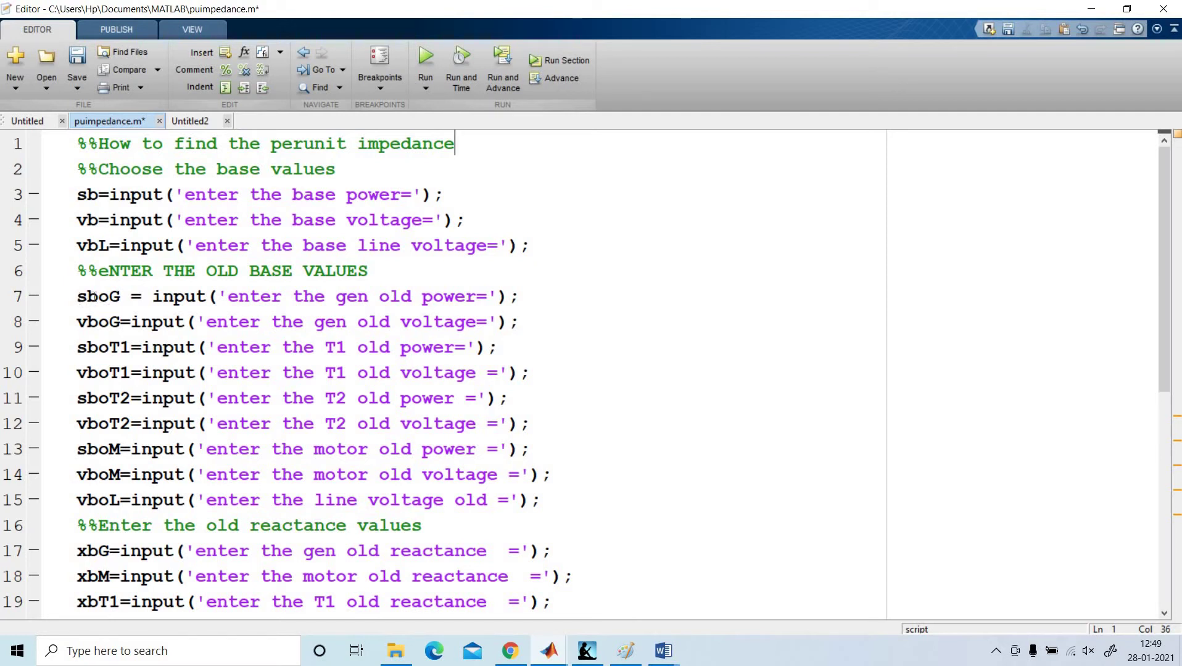
{"action": "mouse_move", "coordinate": [78, 296]}
{"action": "left_mouse_down"}
{"action": "mouse_move", "coordinate": [447, 309]}
{"action": "mouse_move", "coordinate": [533, 325]}
{"action": "left_mouse_up"}
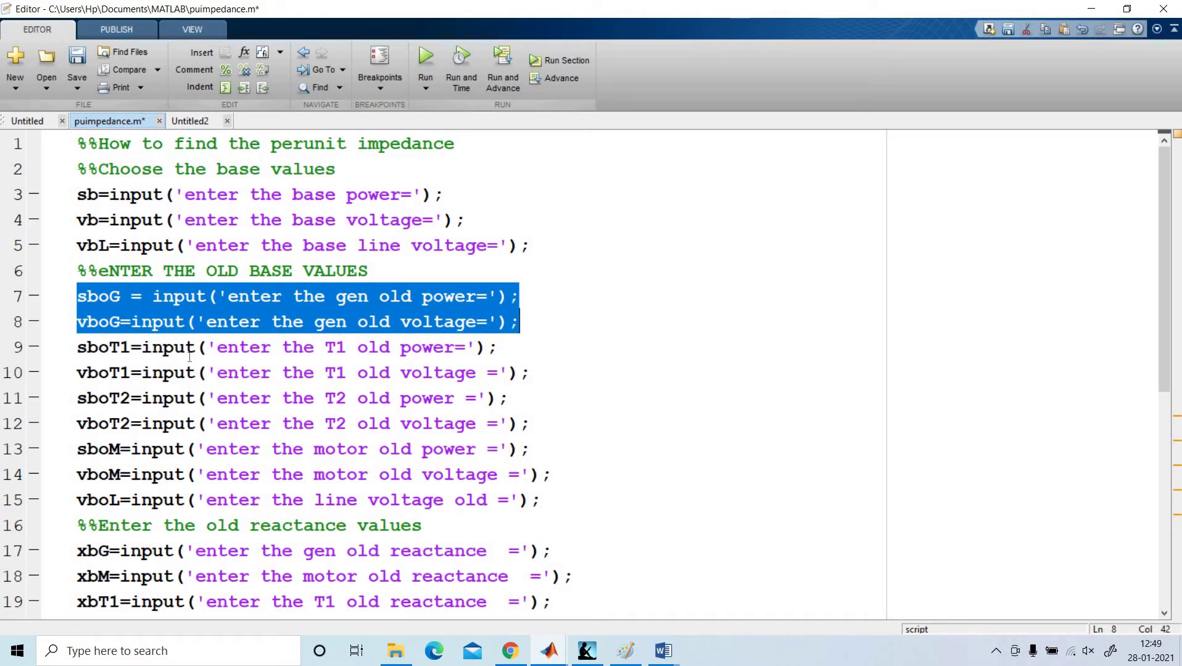
{"action": "left_click", "coordinate": [71, 351]}
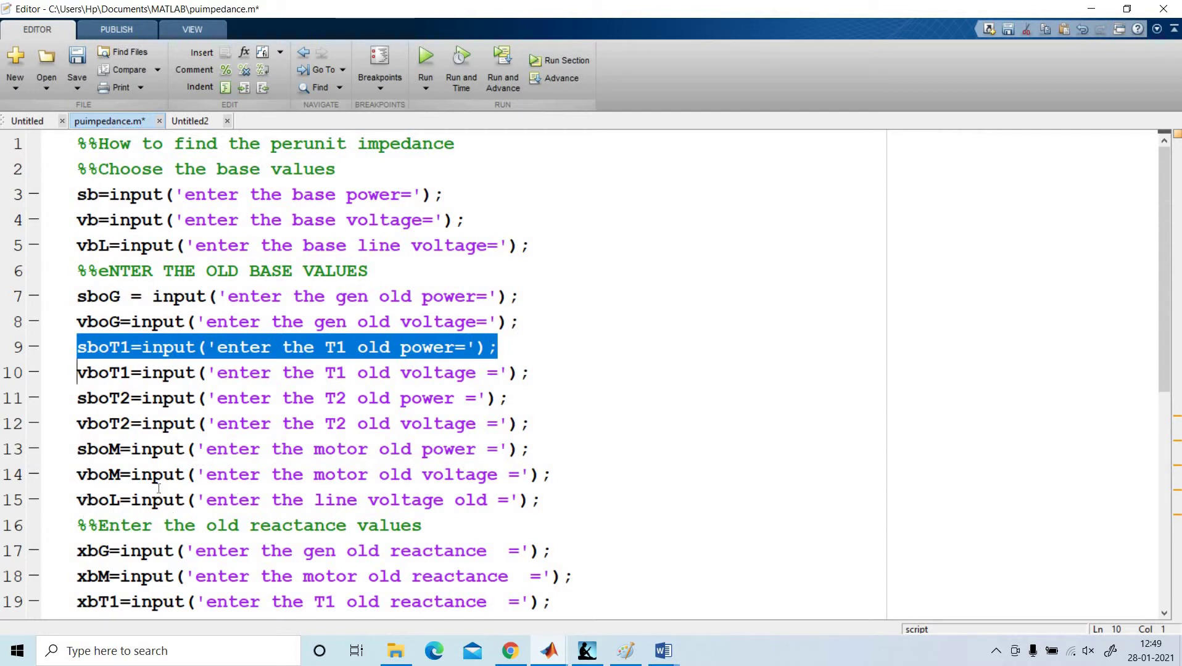
{"action": "scroll", "coordinate": [401, 517], "scroll_direction": "down", "scroll_amount": 2}
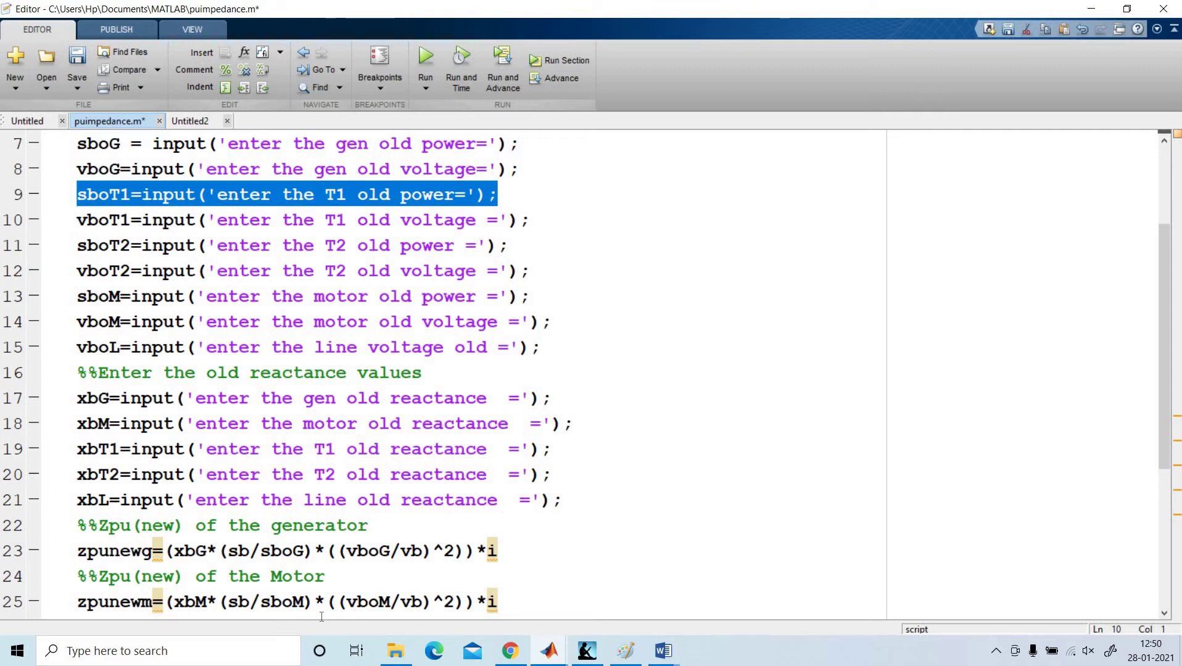
{"action": "scroll", "coordinate": [306, 595], "scroll_direction": "down", "scroll_amount": 1}
{"action": "scroll", "coordinate": [303, 587], "scroll_direction": "down", "scroll_amount": 1}
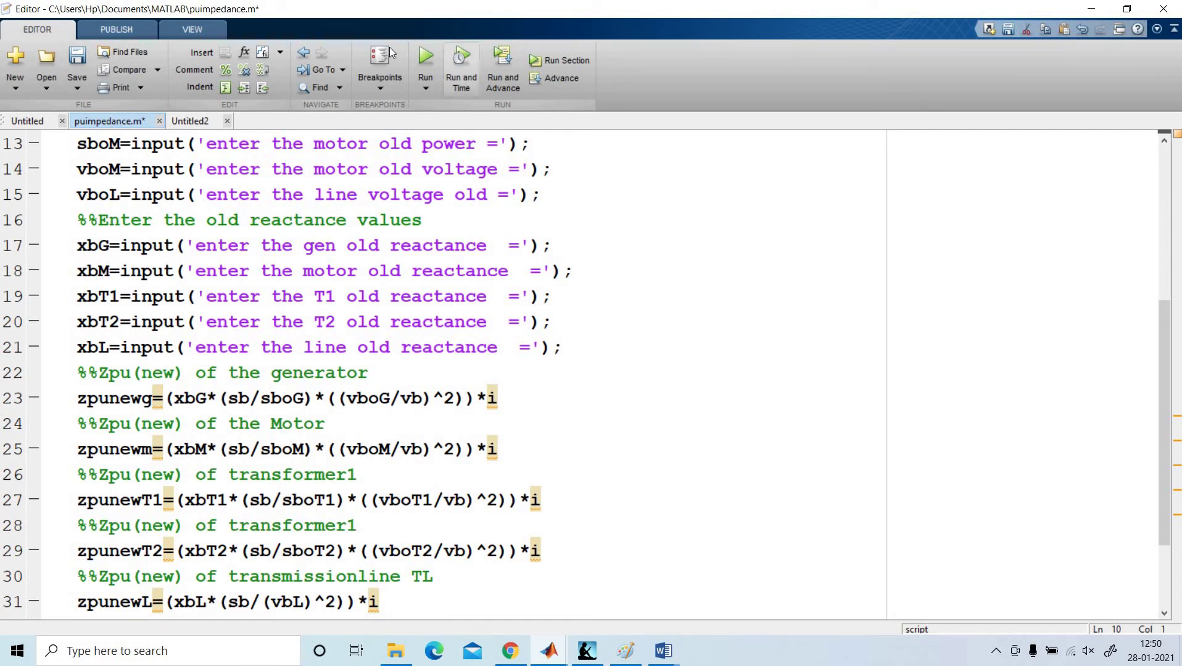
Save and run puimpedance, entering base values 200e6, 25e3 and 220e3.
{"action": "left_click", "coordinate": [421, 55]}
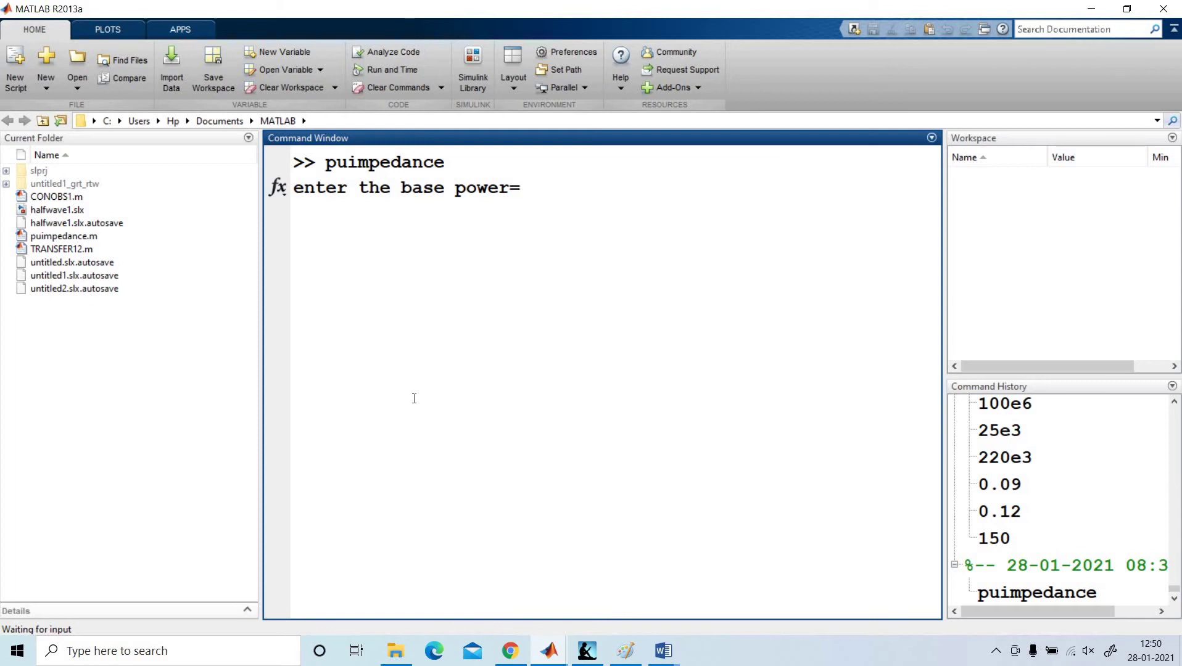
{"action": "type", "text": "200"}
{"action": "type", "text": "e6"}
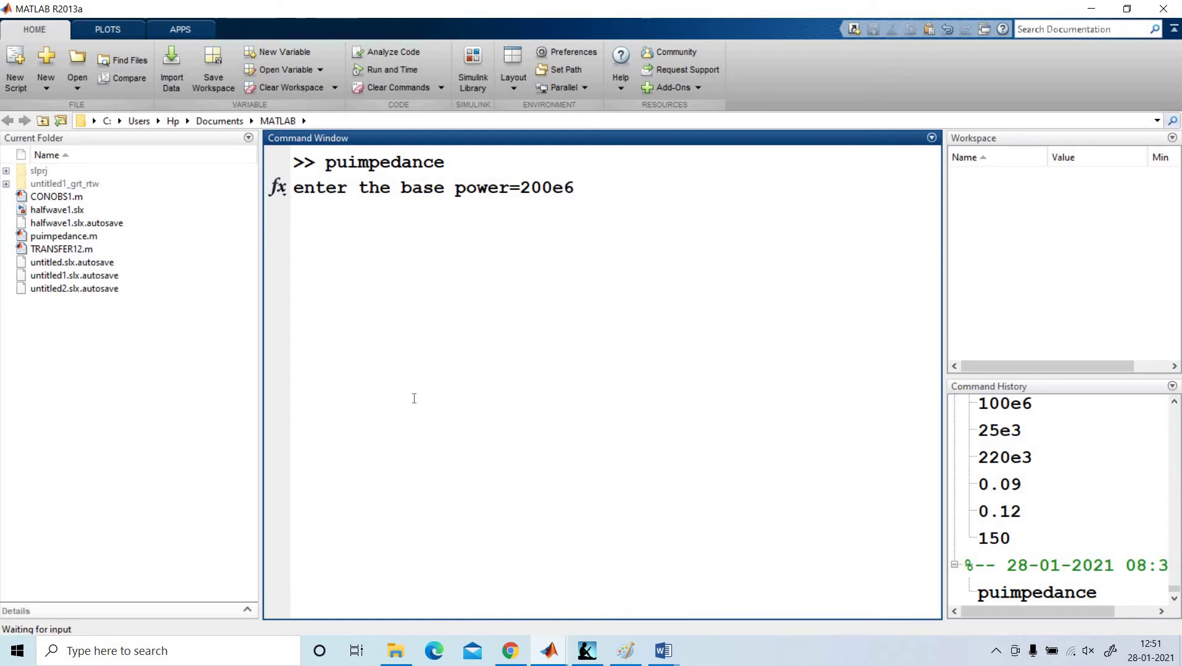
{"action": "key", "text": "Return"}
{"action": "type", "text": "2"}
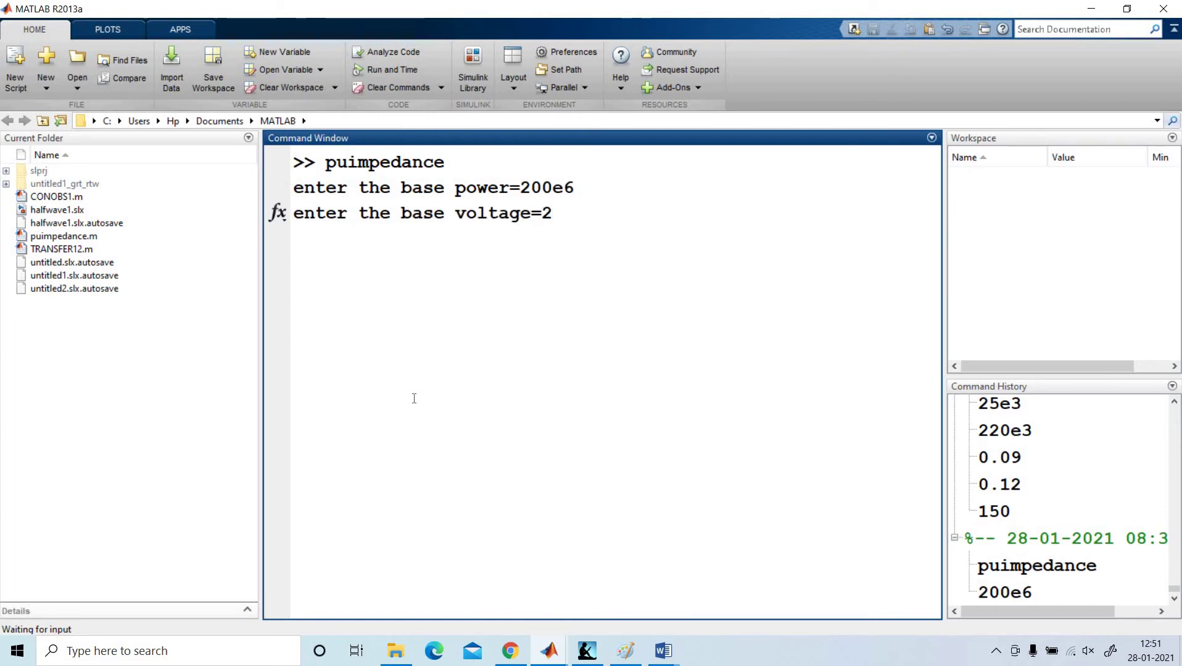
{"action": "type", "text": "5e"}
{"action": "type", "text": "3"}
{"action": "key", "text": "Return"}
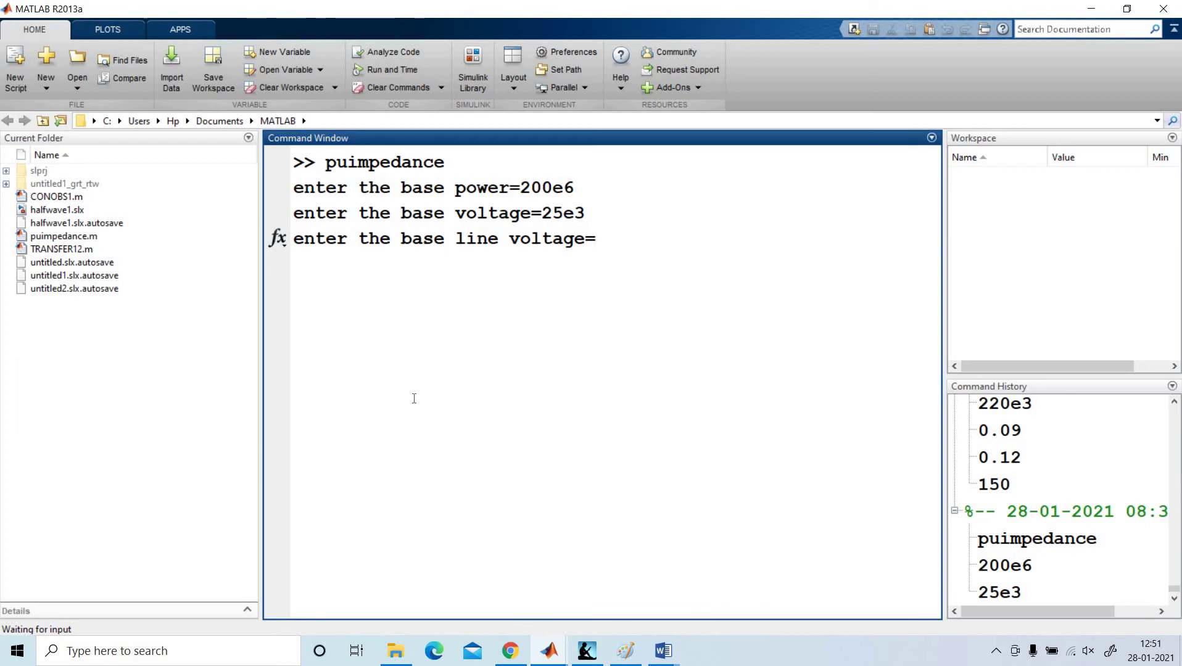
{"action": "type", "text": "220"}
{"action": "type", "text": "e3"}
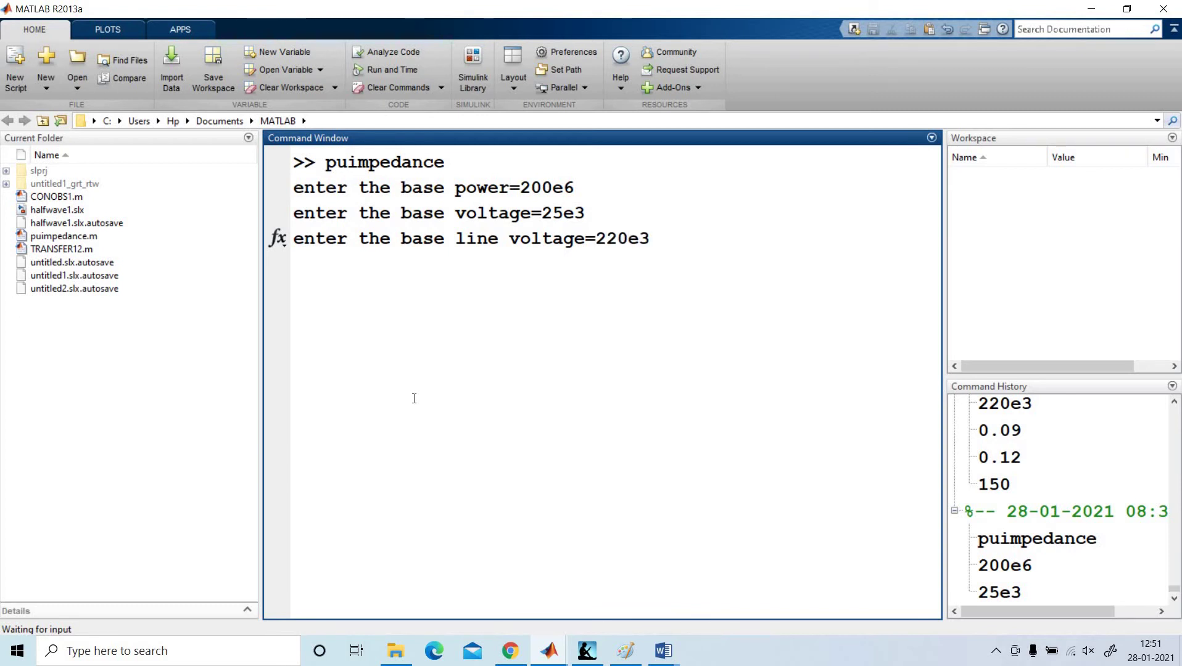
{"action": "key", "text": "Return"}
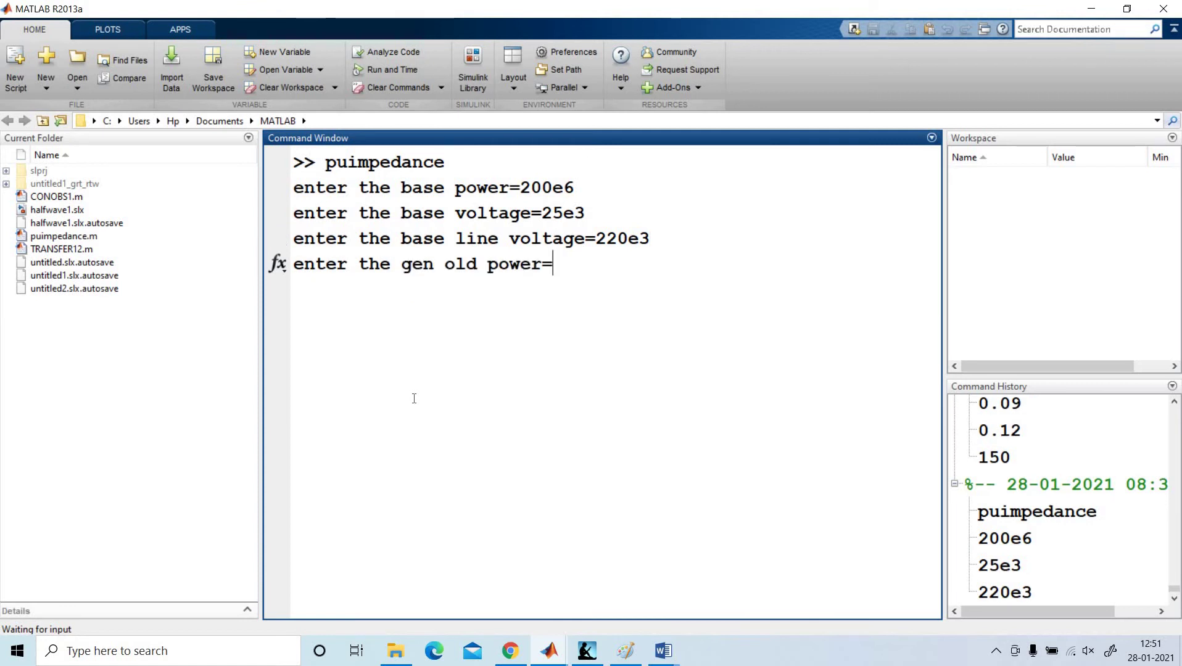
{"action": "type", "text": "1"}
{"action": "type", "text": "00"}
{"action": "type", "text": "e6"}
Enter old ratings: generator 100e6/25e3, T1 and T2 90e6/25e3, motor 100e6/25e3.
{"action": "key", "text": "Return"}
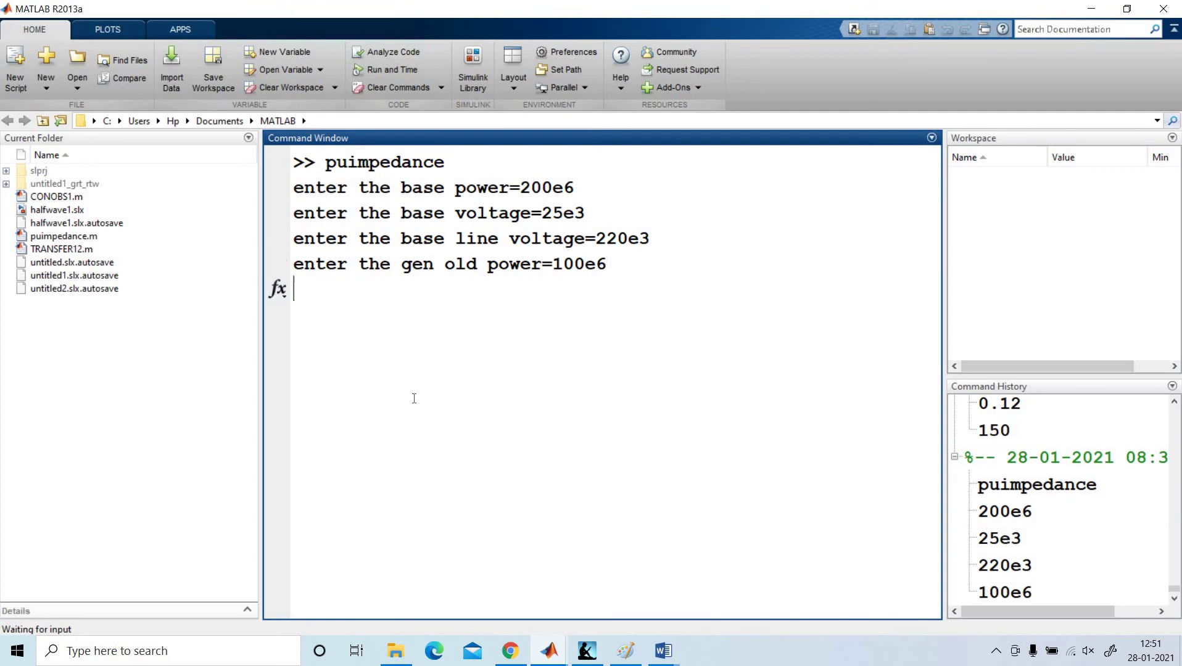
{"action": "type", "text": "2"}
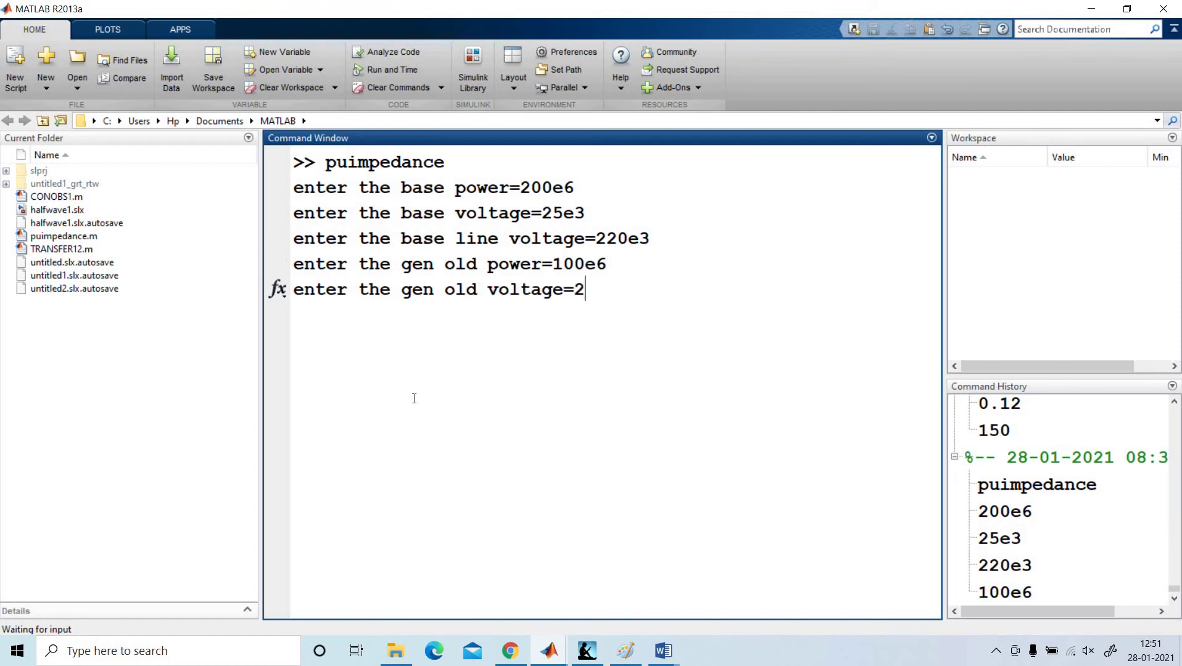
{"action": "type", "text": "5e"}
{"action": "type", "text": "3"}
{"action": "key", "text": "Return"}
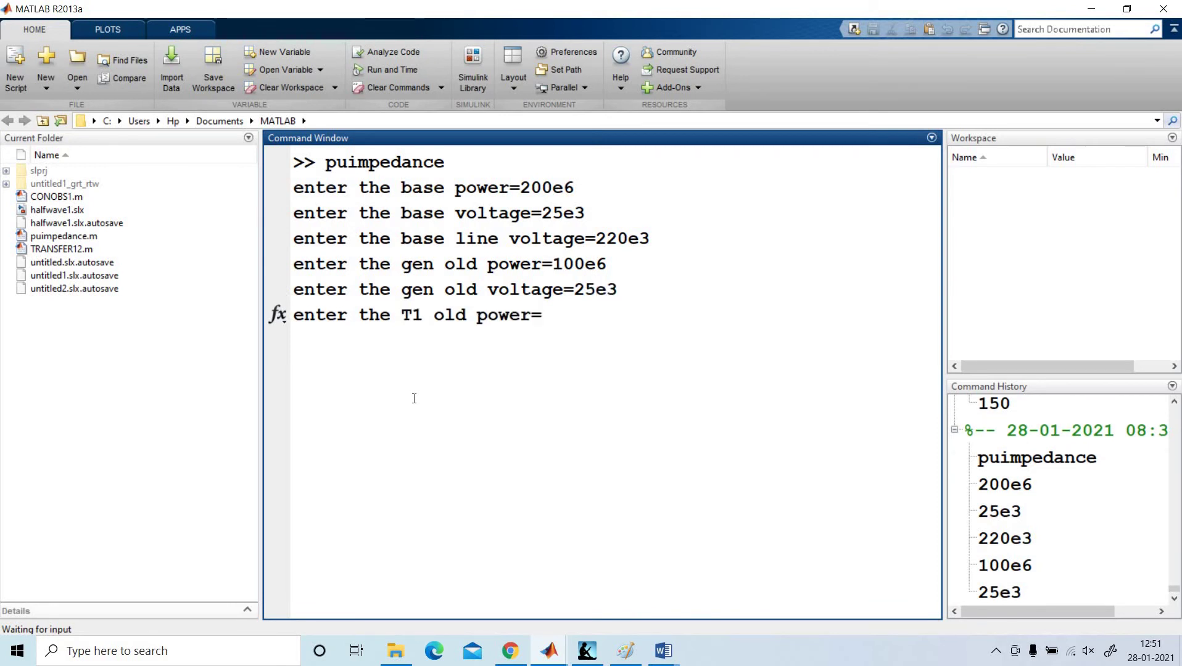
{"action": "type", "text": "90"}
{"action": "type", "text": "e6"}
{"action": "key", "text": "Return"}
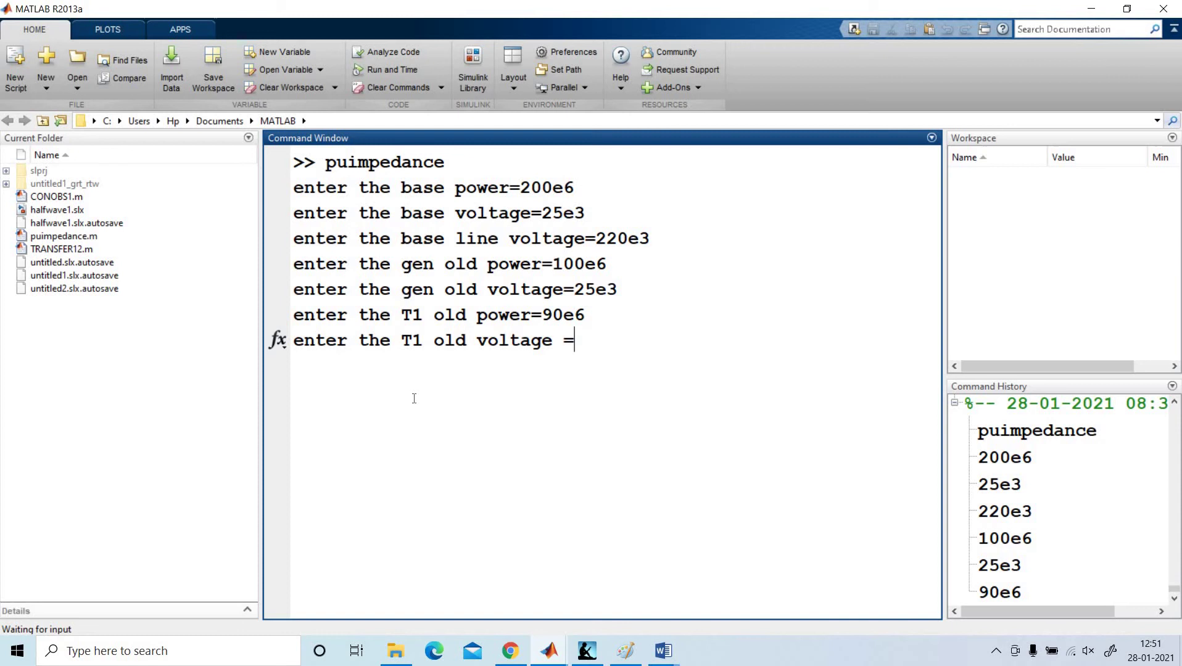
{"action": "type", "text": "25e"}
{"action": "type", "text": "3"}
{"action": "key", "text": "Return"}
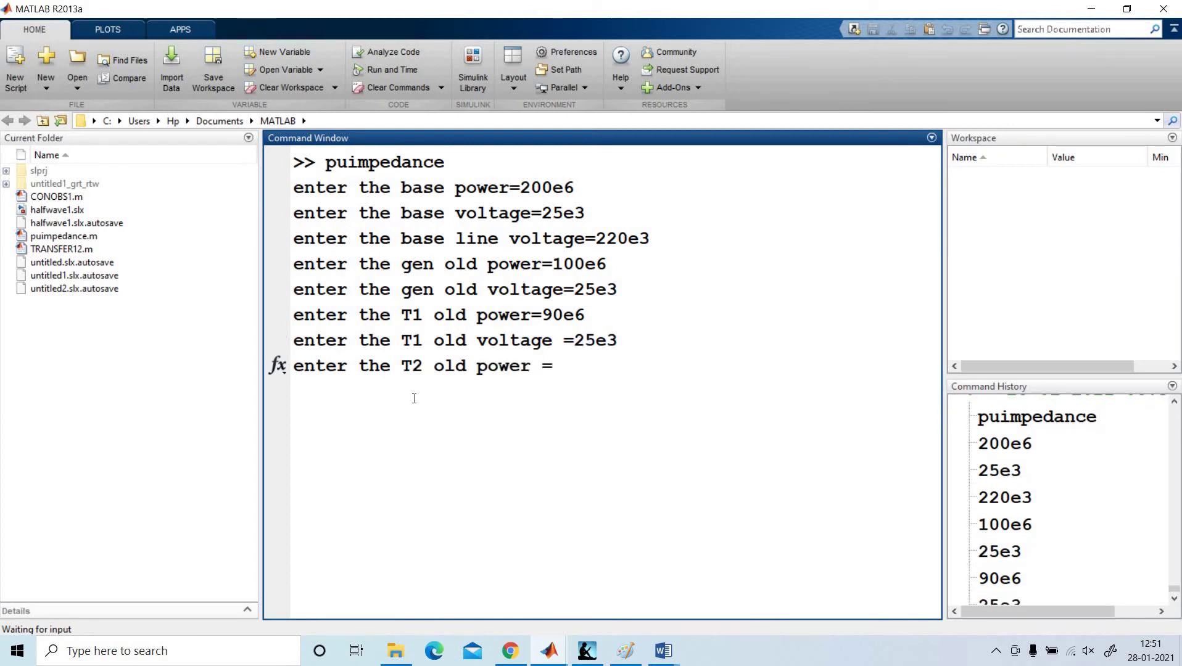
{"action": "type", "text": "9"}
{"action": "type", "text": "0"}
{"action": "type", "text": "e6"}
{"action": "key", "text": "Return"}
{"action": "type", "text": "2 old voltage =2"}
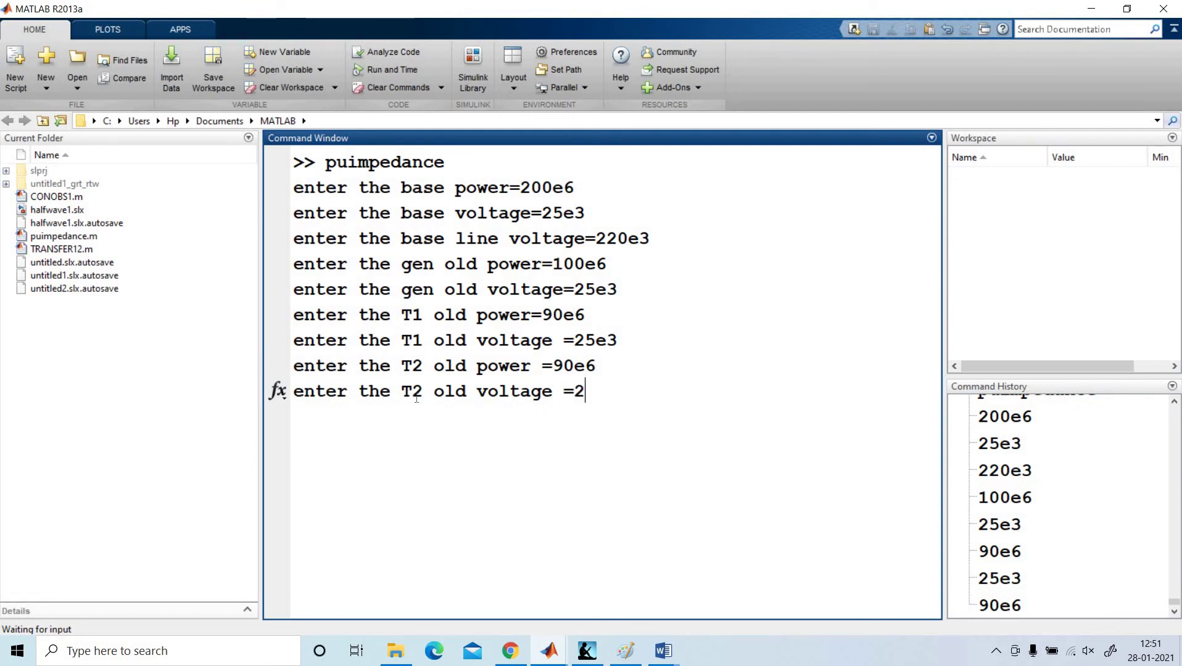
{"action": "type", "text": "5e3"}
{"action": "key", "text": "Return"}
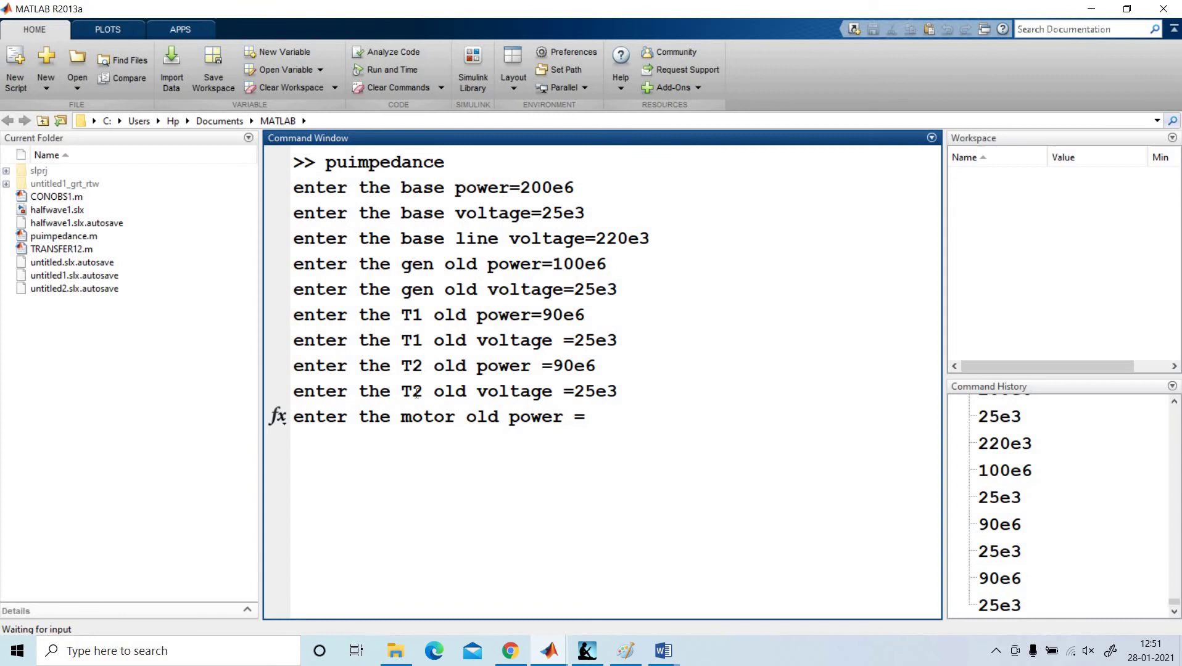
{"action": "type", "text": "100"}
{"action": "type", "text": "e"}
{"action": "type", "text": "6"}
{"action": "key", "text": "Return"}
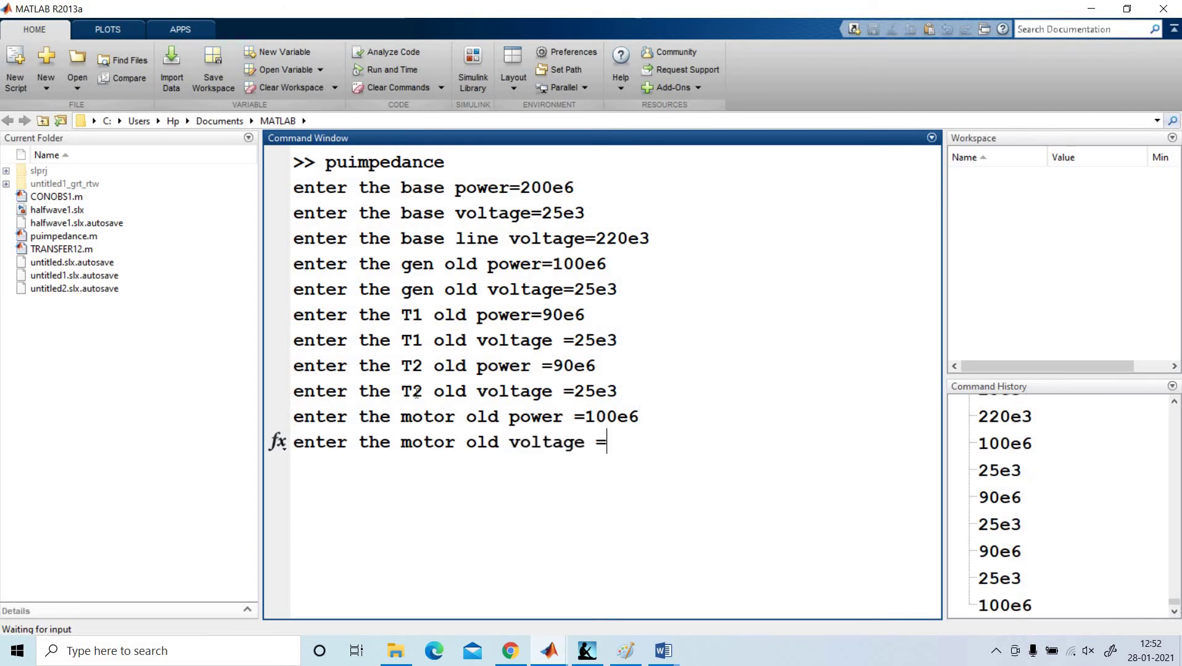
{"action": "type", "text": "25"}
{"action": "type", "text": "e3"}
{"action": "key", "text": "Return"}
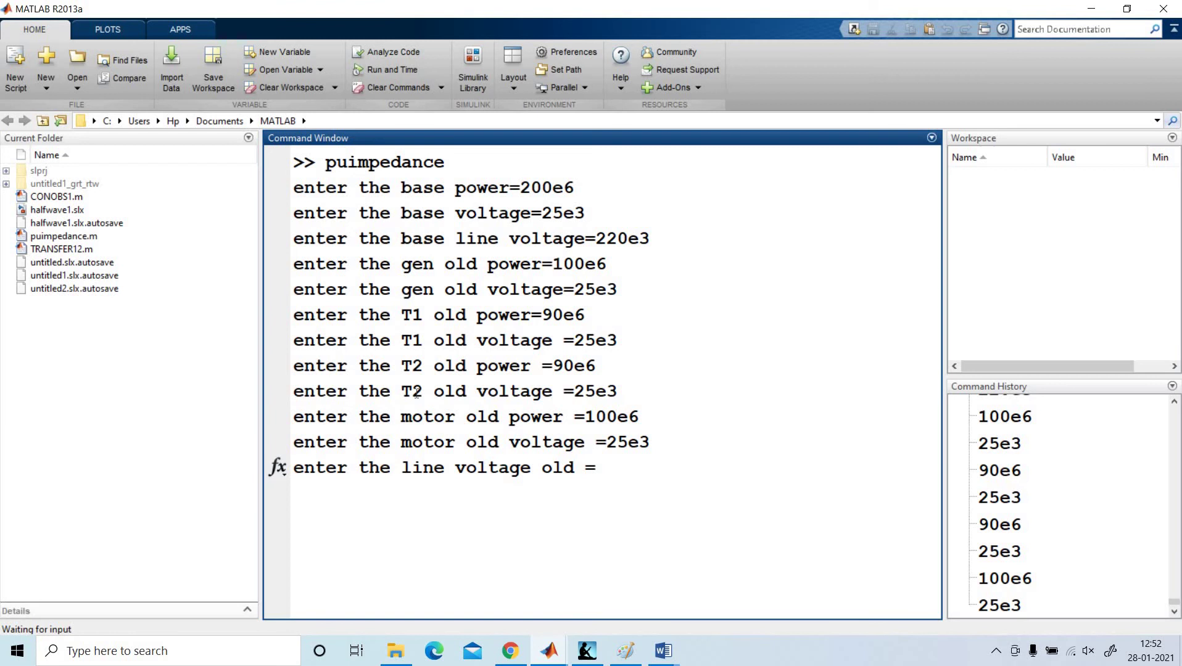
{"action": "type", "text": "22"}
{"action": "type", "text": "0"}
{"action": "type", "text": "e3"}
Submit old line voltage 220e3 and reactances 0.09, 0.09, 0.12, 0.12, then fix the line-reactance typo.
{"action": "key", "text": "Return"}
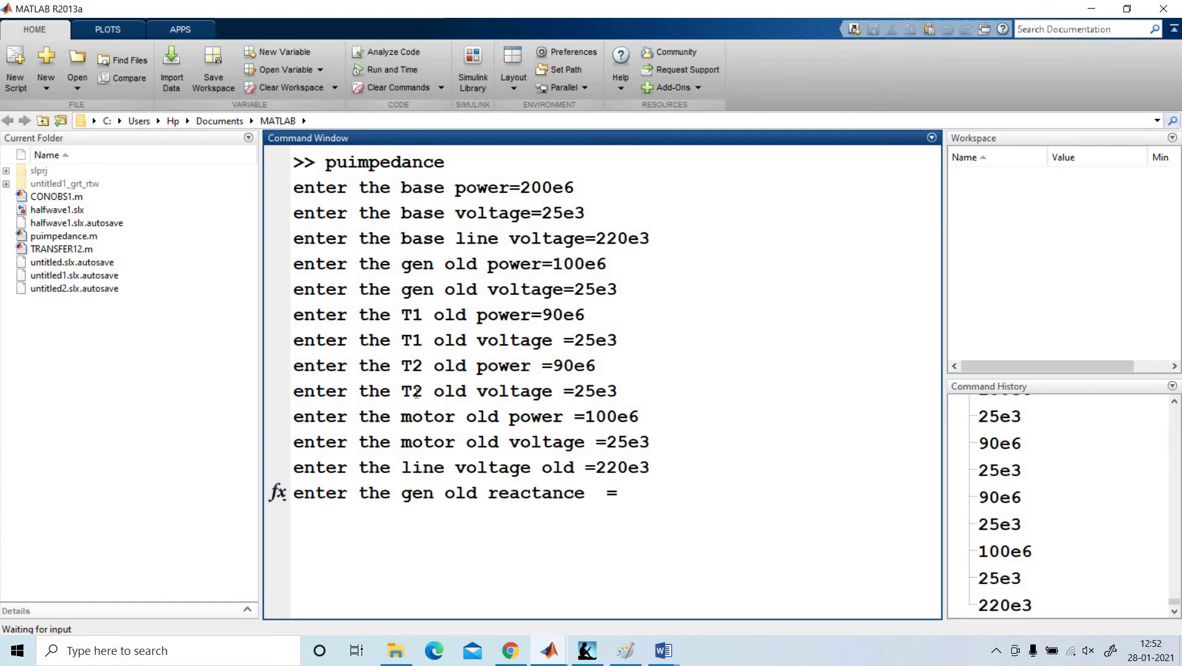
{"action": "type", "text": "0"}
{"action": "type", "text": ".09"}
{"action": "key", "text": "Return"}
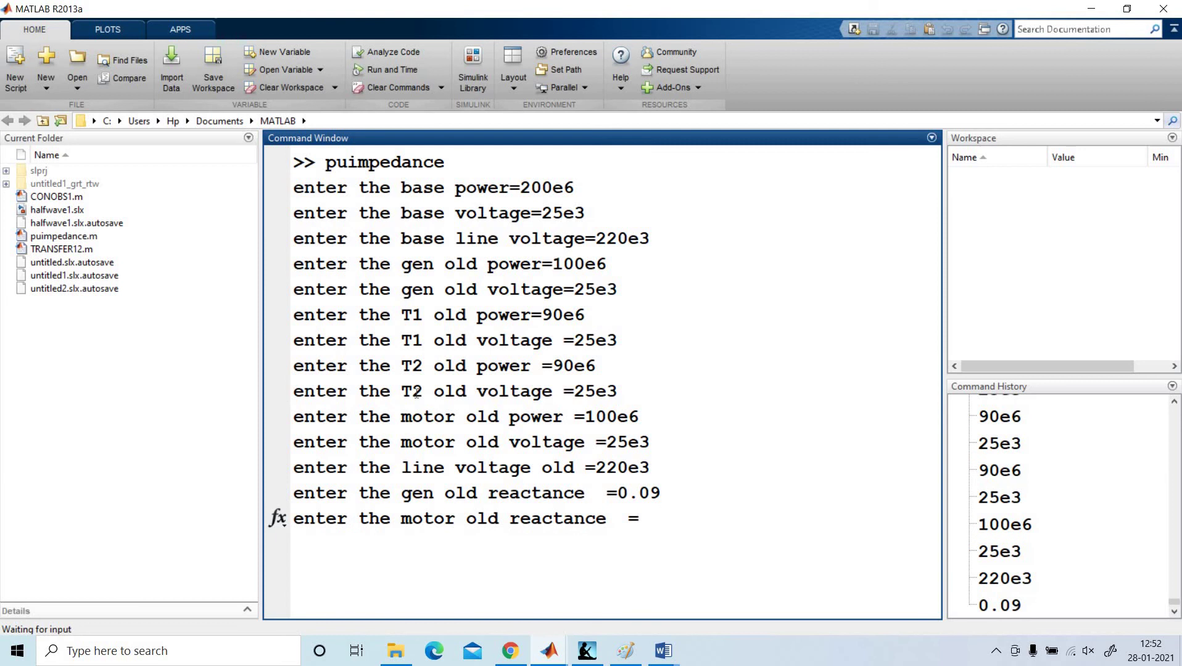
{"action": "type", "text": "0"}
{"action": "type", "text": ".09"}
{"action": "key", "text": "Return"}
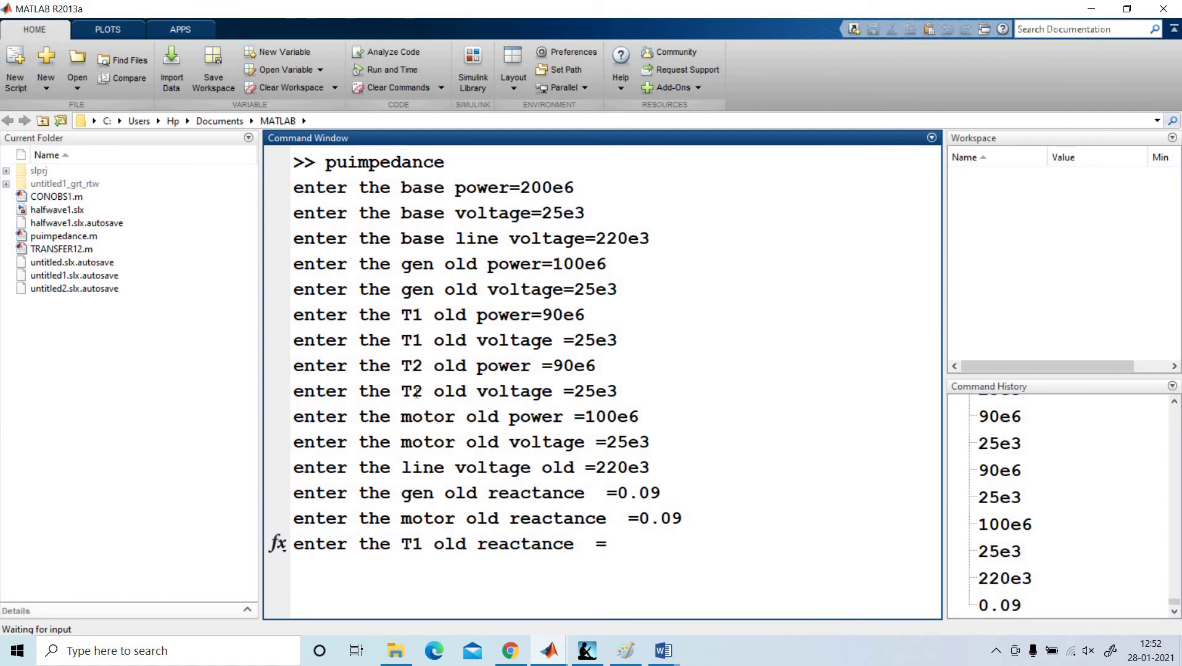
{"action": "type", "text": "0.1"}
{"action": "type", "text": "2"}
{"action": "key", "text": "Return"}
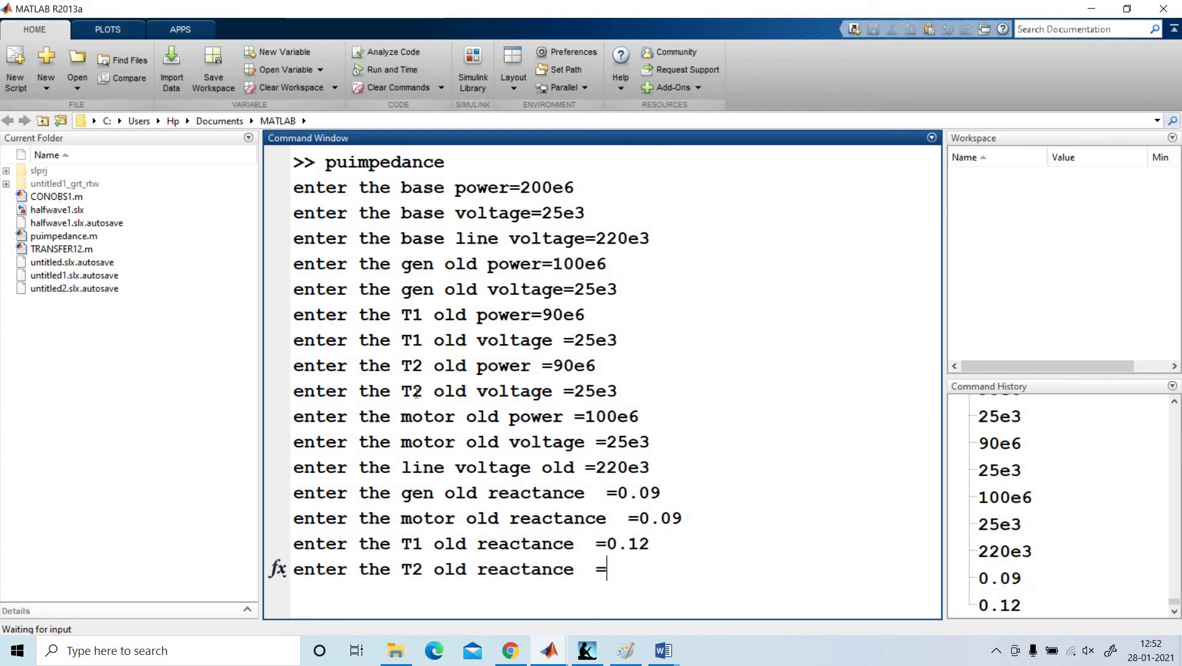
{"action": "type", "text": "0"}
{"action": "type", "text": ".12"}
{"action": "key", "text": "Return"}
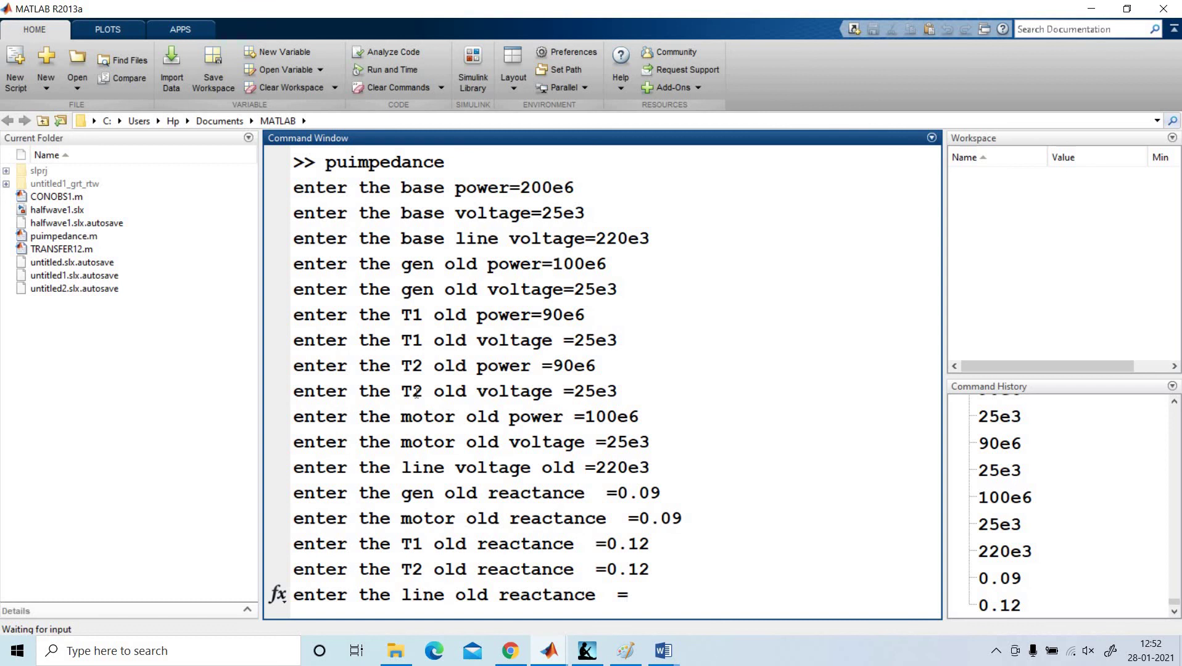
{"action": "type", "text": "12"}
{"action": "type", "text": "5"}
{"action": "key", "text": "BackSpace"}
{"action": "key", "text": "BackSpace"}
{"action": "type", "text": "5"}
{"action": "type", "text": "0"}
Submit line reactance 150 to print zpunewg, zpunewm, zpunewT1, zpunewT2 and zpunewL.
{"action": "key", "text": "Return"}
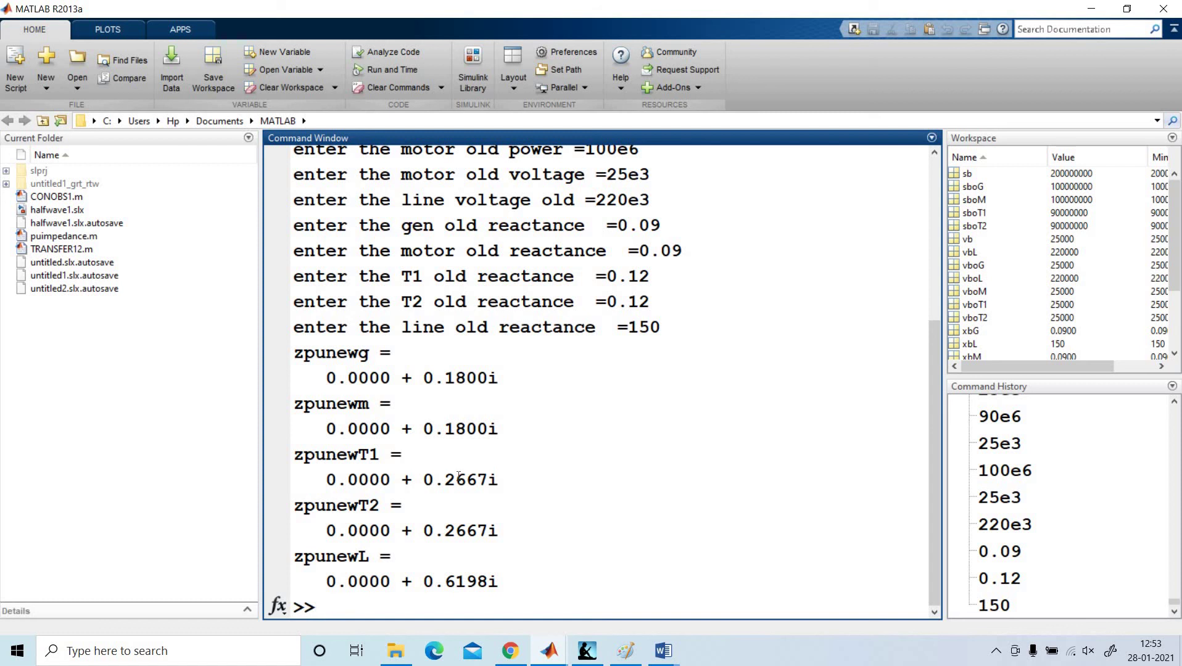
{"action": "type", "text": "THA"}
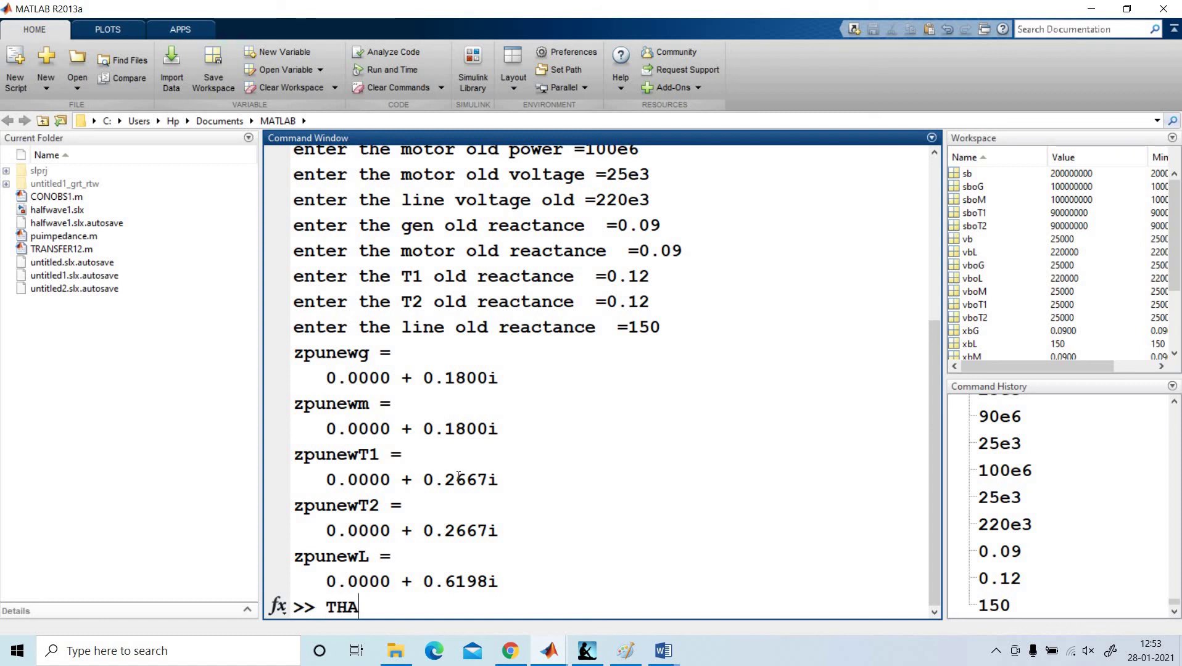
{"action": "type", "text": "NK U"}
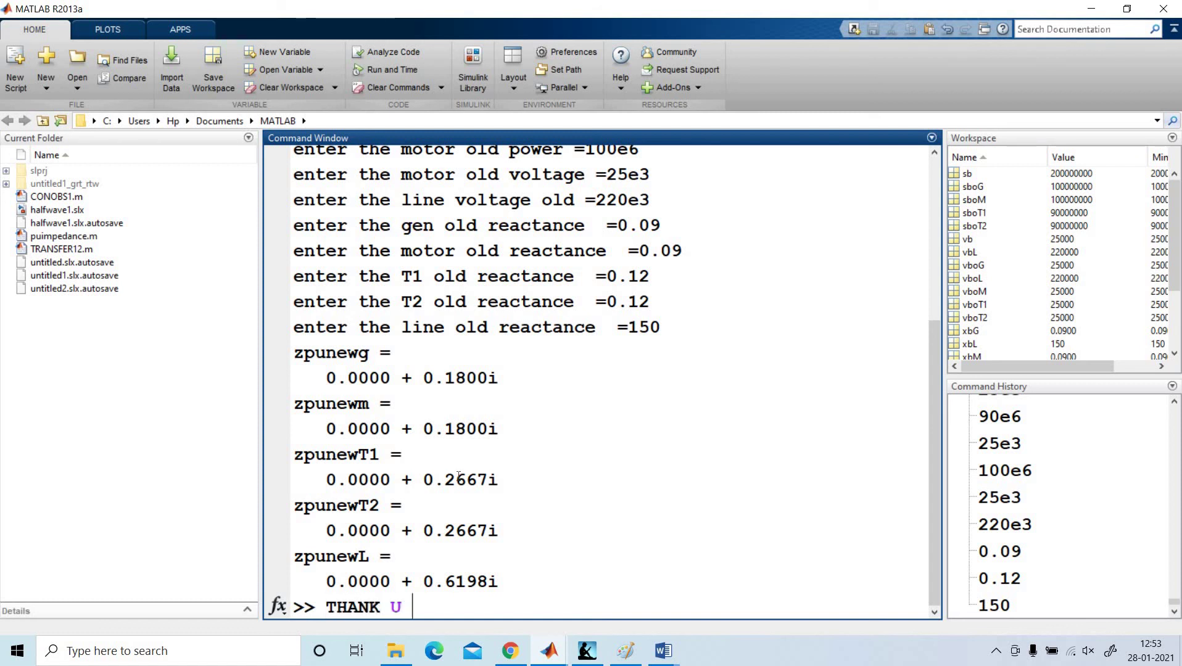